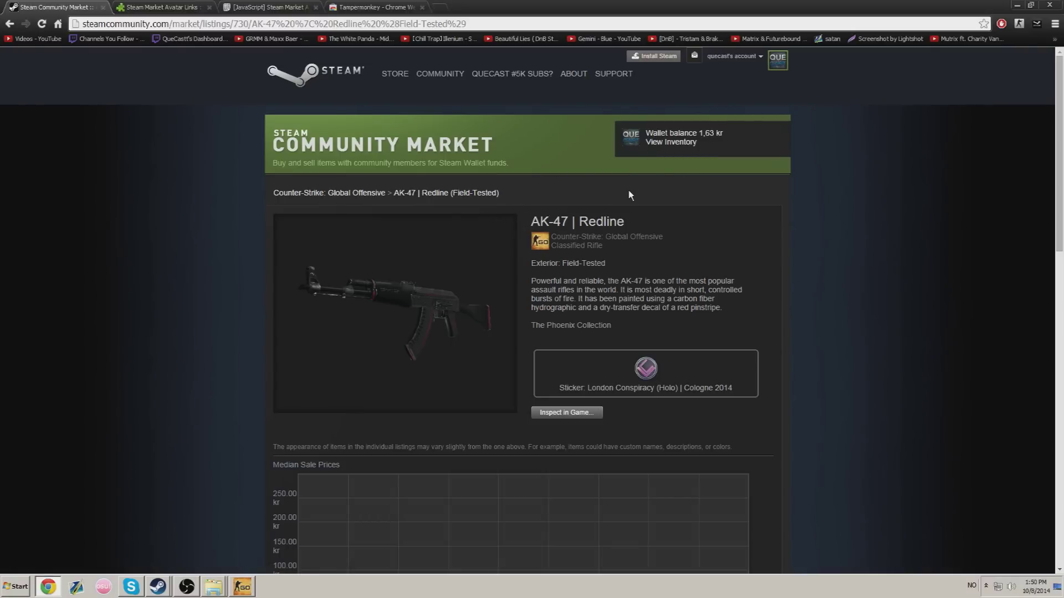
Step: Look over the Steam Market Avatar Links add-on page, then bring up the Tampermonkey store tab
{"action": "scroll", "coordinate": [624, 193], "scroll_direction": "down", "scroll_amount": 1}
{"action": "scroll", "coordinate": [624, 193], "scroll_direction": "down", "scroll_amount": 7}
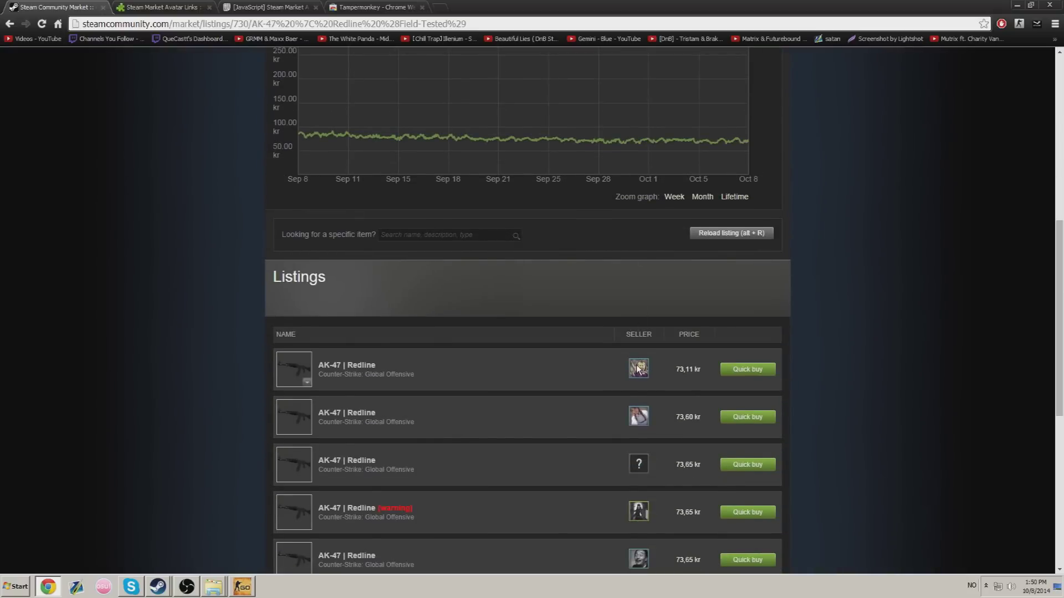
{"action": "scroll", "coordinate": [640, 355], "scroll_direction": "down", "scroll_amount": 3}
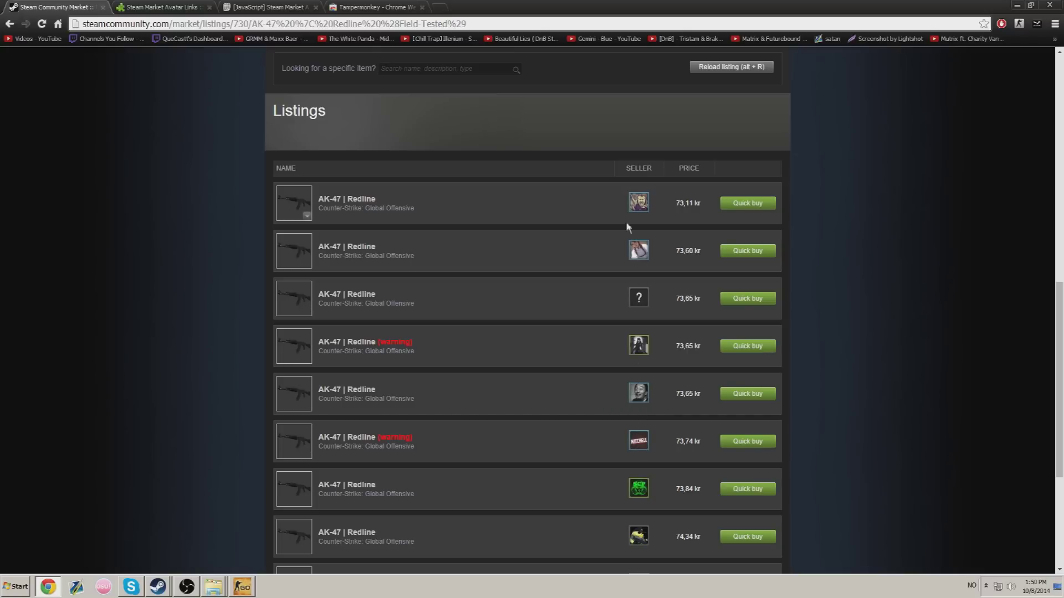
{"action": "scroll", "coordinate": [636, 206], "scroll_direction": "down", "scroll_amount": 1}
{"action": "scroll", "coordinate": [635, 205], "scroll_direction": "down", "scroll_amount": 3}
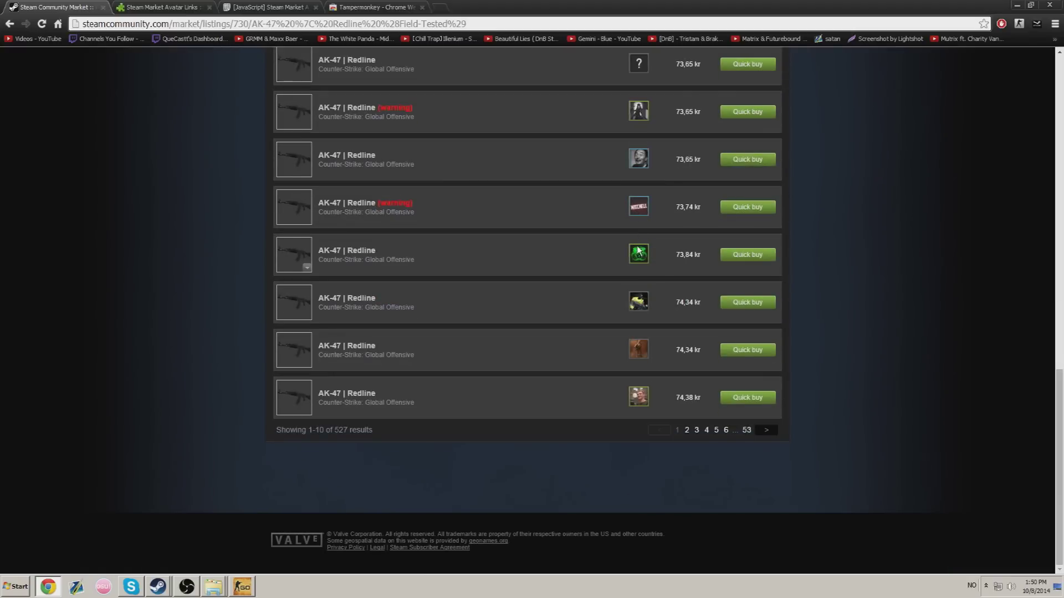
{"action": "scroll", "coordinate": [638, 244], "scroll_direction": "up", "scroll_amount": 8}
{"action": "scroll", "coordinate": [638, 250], "scroll_direction": "up", "scroll_amount": 5}
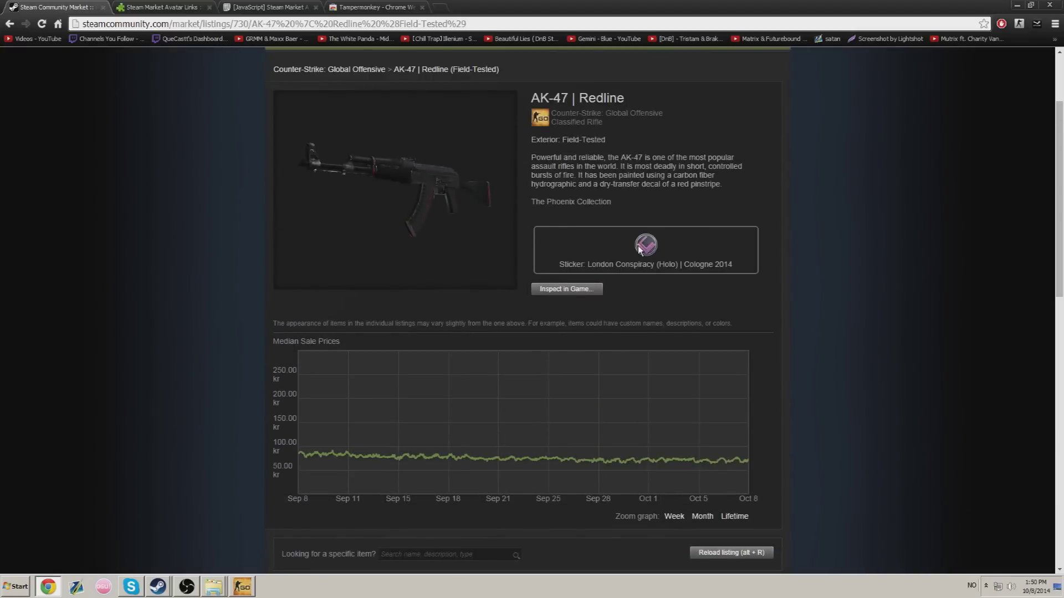
{"action": "scroll", "coordinate": [638, 251], "scroll_direction": "up", "scroll_amount": 2}
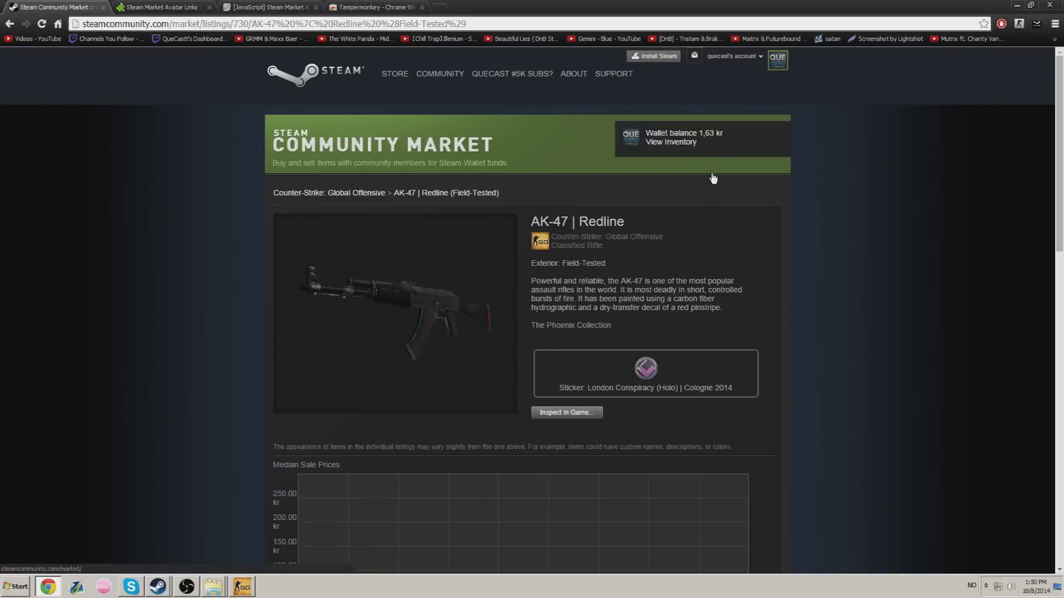
{"action": "scroll", "coordinate": [713, 180], "scroll_direction": "down", "scroll_amount": 6}
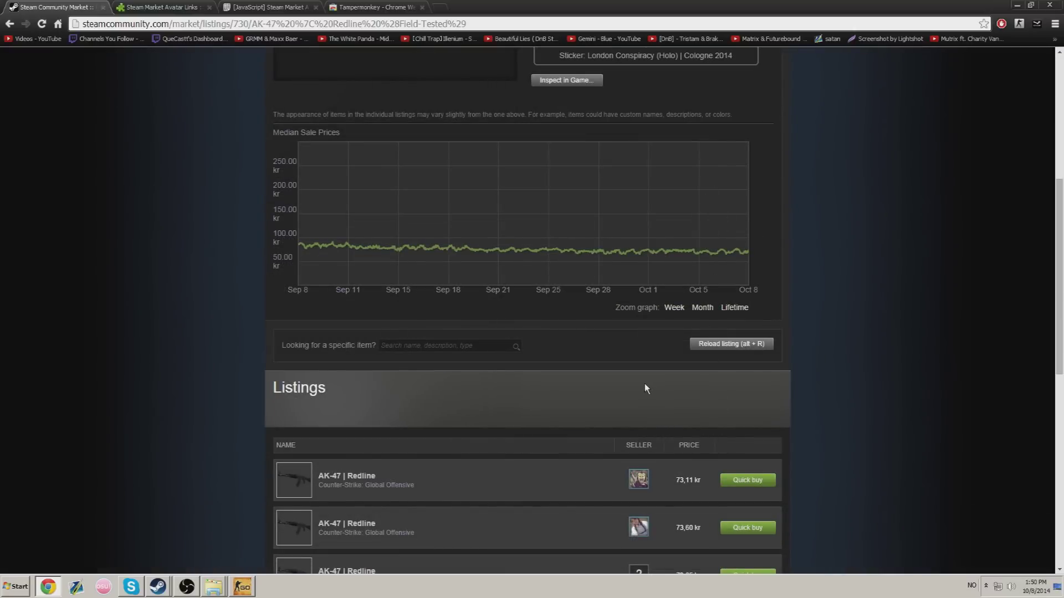
{"action": "scroll", "coordinate": [646, 378], "scroll_direction": "down", "scroll_amount": 2}
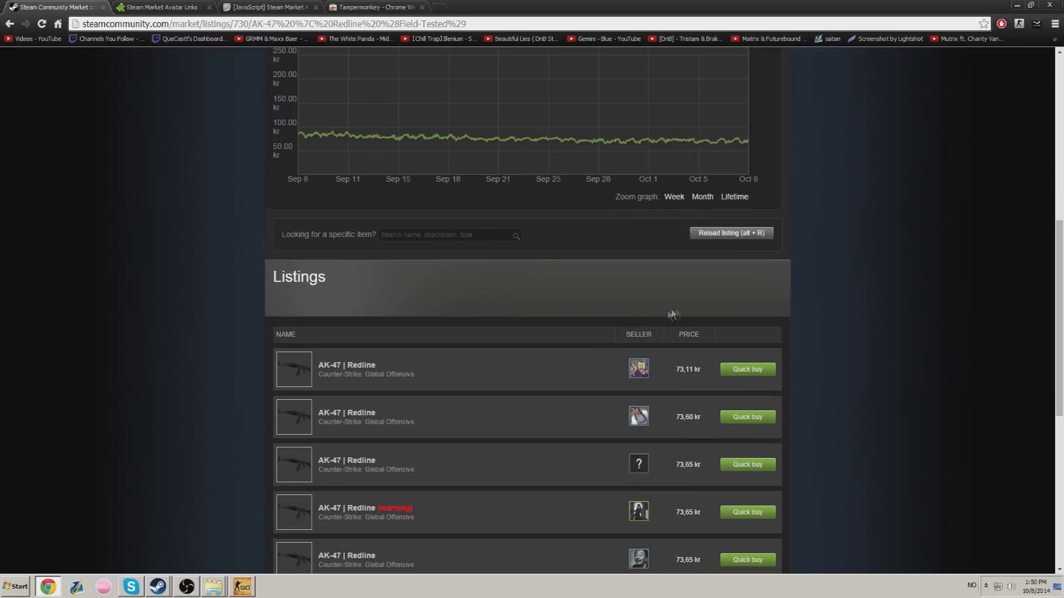
{"action": "scroll", "coordinate": [539, 304], "scroll_direction": "down", "scroll_amount": 1}
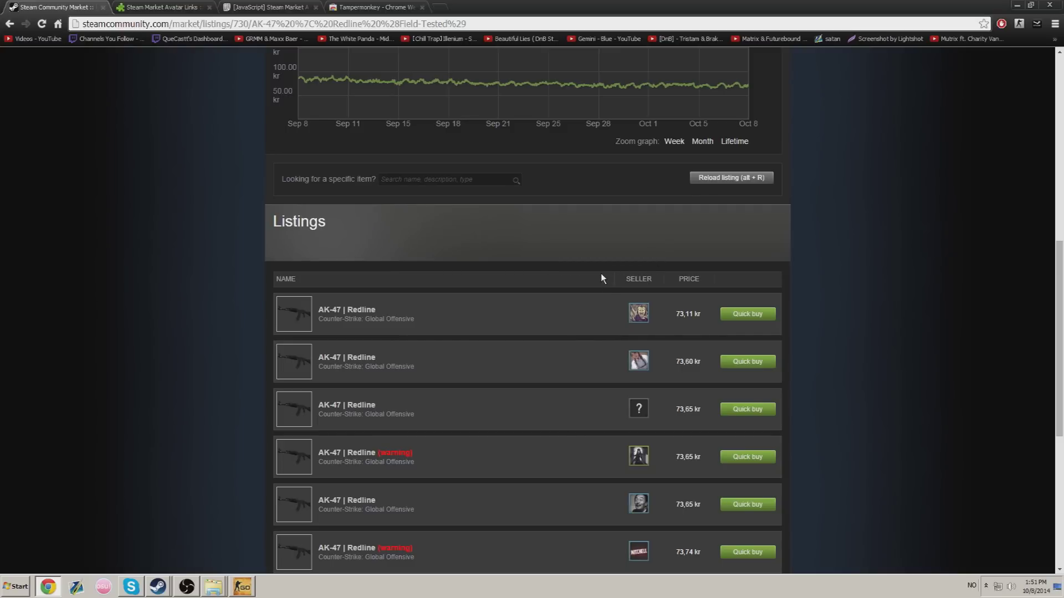
{"action": "scroll", "coordinate": [640, 325], "scroll_direction": "down", "scroll_amount": 2}
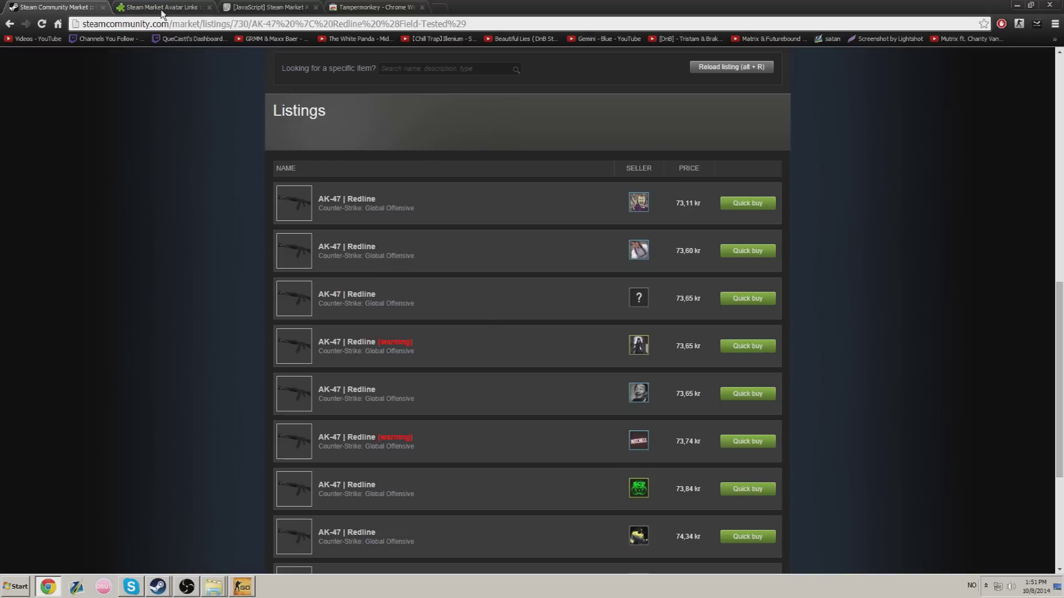
{"action": "left_click", "coordinate": [161, 7]}
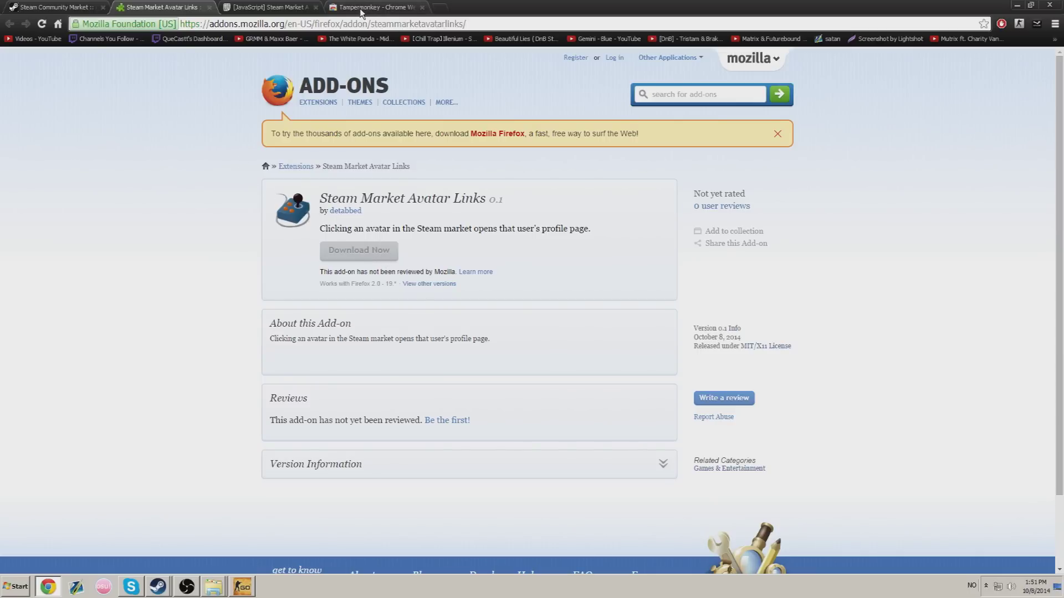
{"action": "left_click_drag", "start_coordinate": [361, 12], "coordinate": [253, 8]}
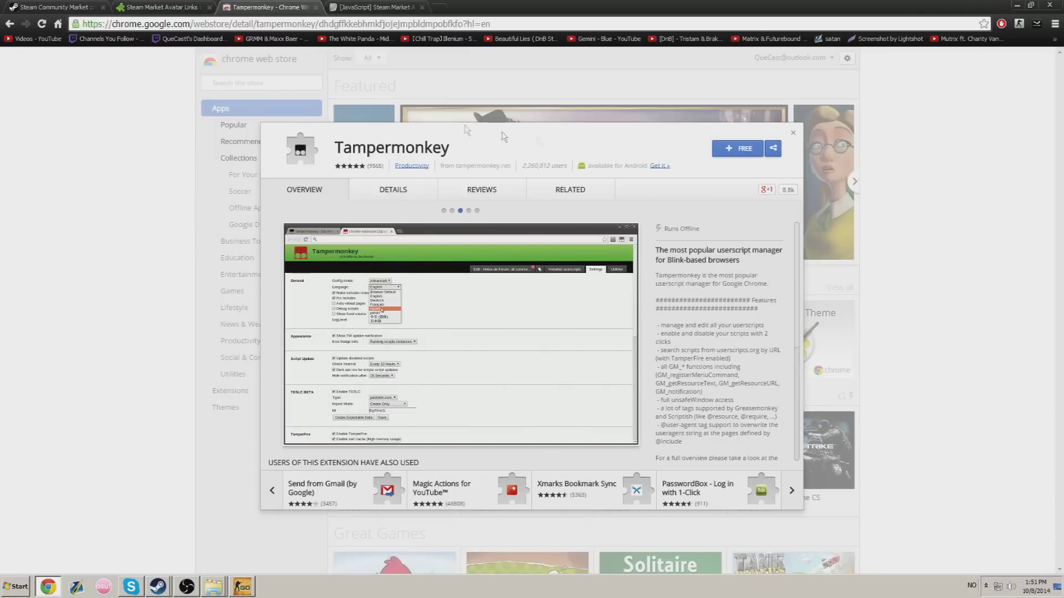
Step: Install the free Tampermonkey extension from the Chrome Web Store, then close its welcome tab
{"action": "left_click", "coordinate": [736, 151]}
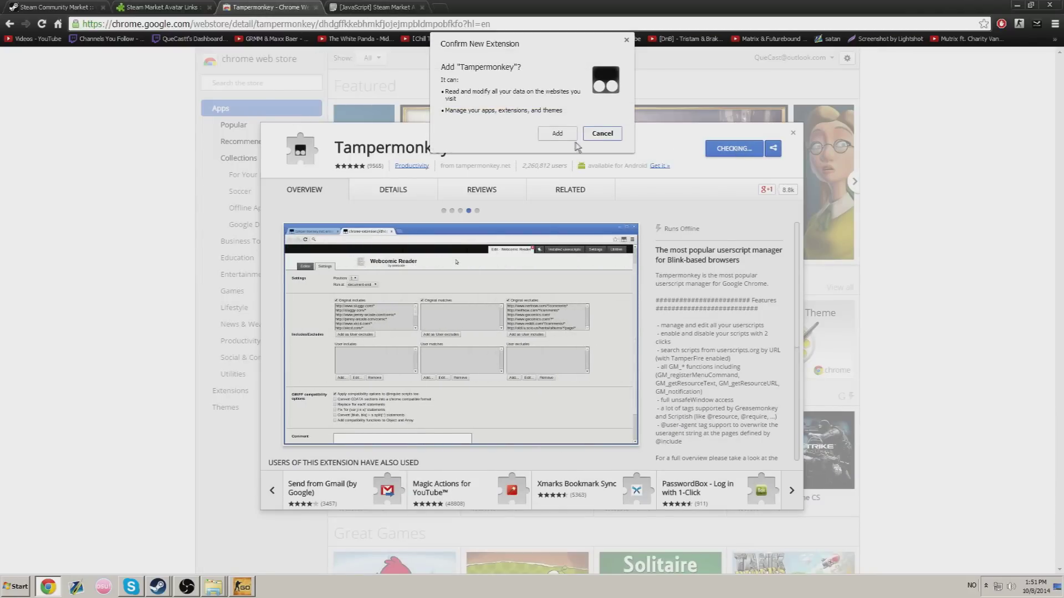
{"action": "left_click", "coordinate": [557, 134]}
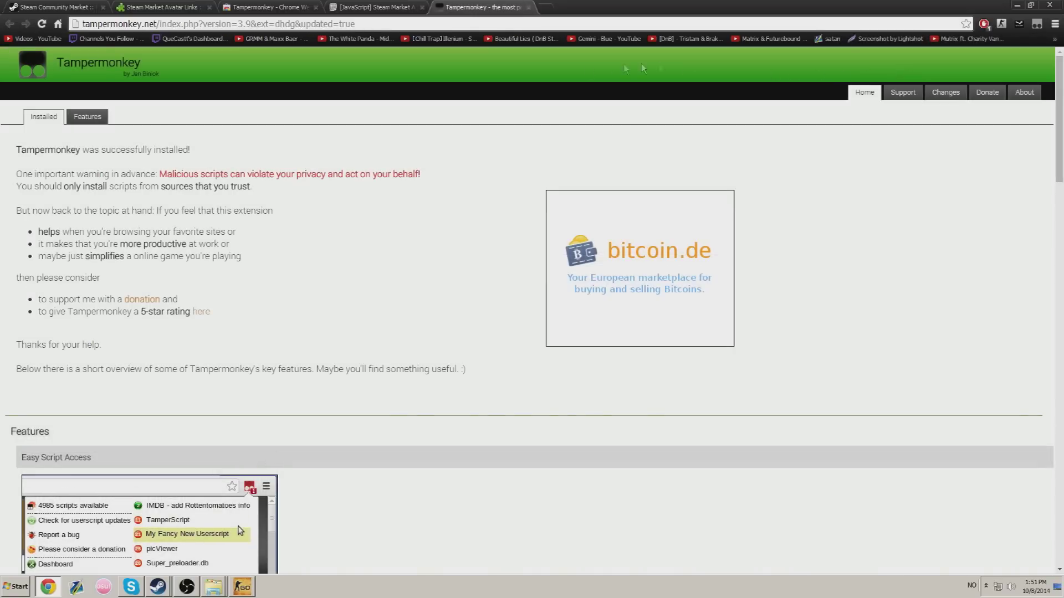
{"action": "middle_click", "coordinate": [481, 13]}
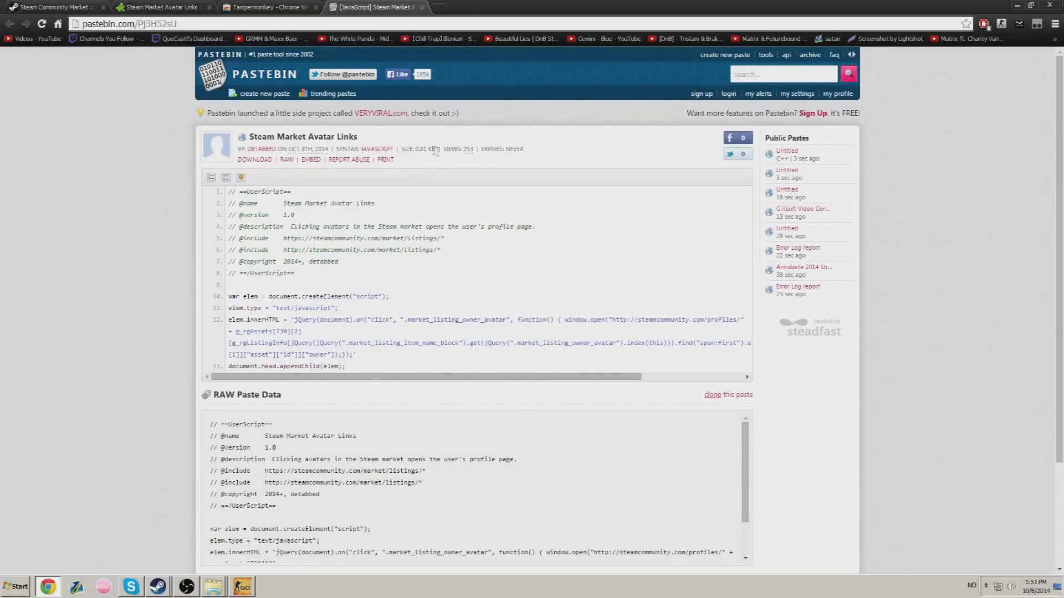
Step: Copy the raw userscript code from Pastebin and start a blank script via Tampermonkey's 'Add a new script...'
{"action": "scroll", "coordinate": [459, 142], "scroll_direction": "down", "scroll_amount": 2}
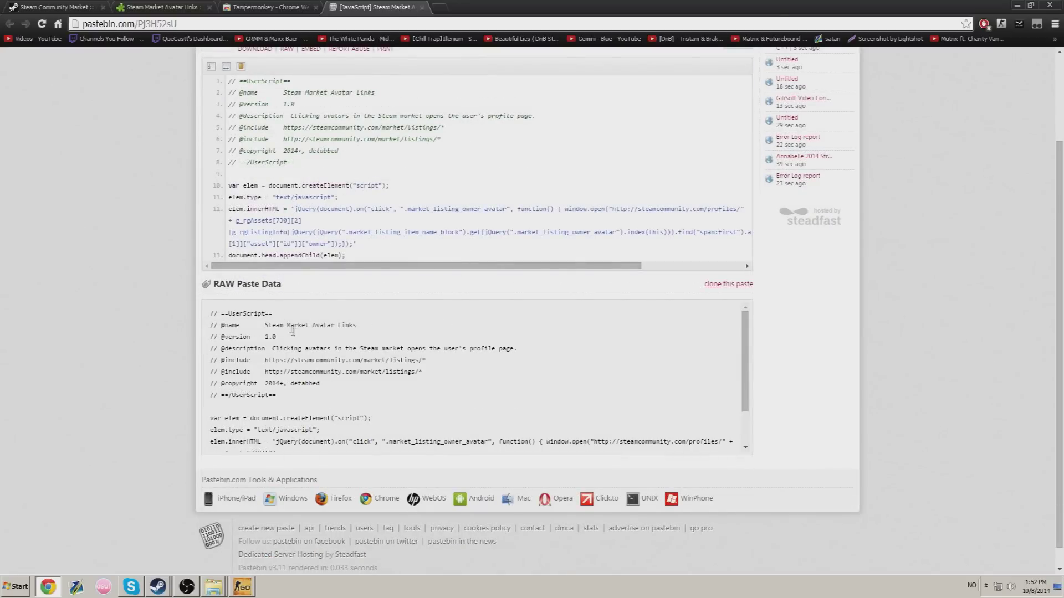
{"action": "scroll", "coordinate": [292, 331], "scroll_direction": "down", "scroll_amount": 3}
{"action": "left_click_drag", "start_coordinate": [329, 425], "coordinate": [208, 291]}
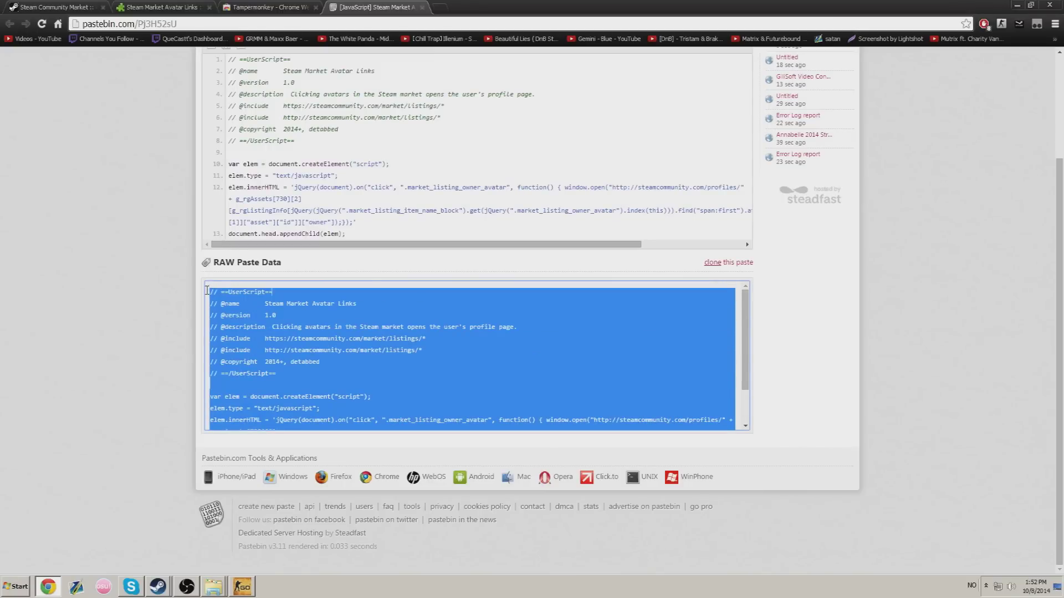
{"action": "right_click", "coordinate": [284, 311]}
{"action": "left_click", "coordinate": [310, 358]}
{"action": "left_click", "coordinate": [1036, 24]}
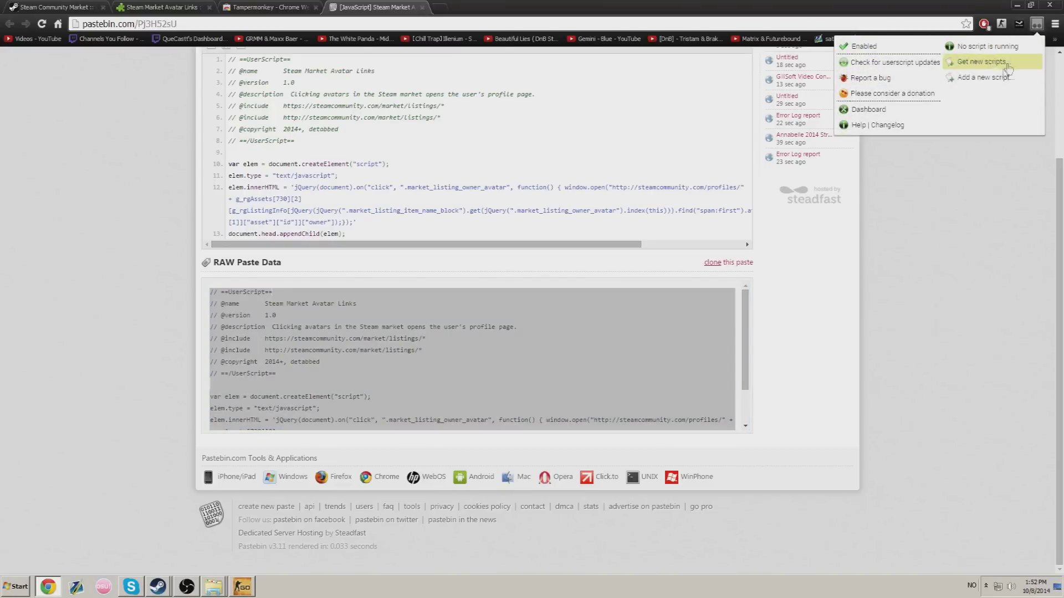
{"action": "left_click", "coordinate": [981, 79]}
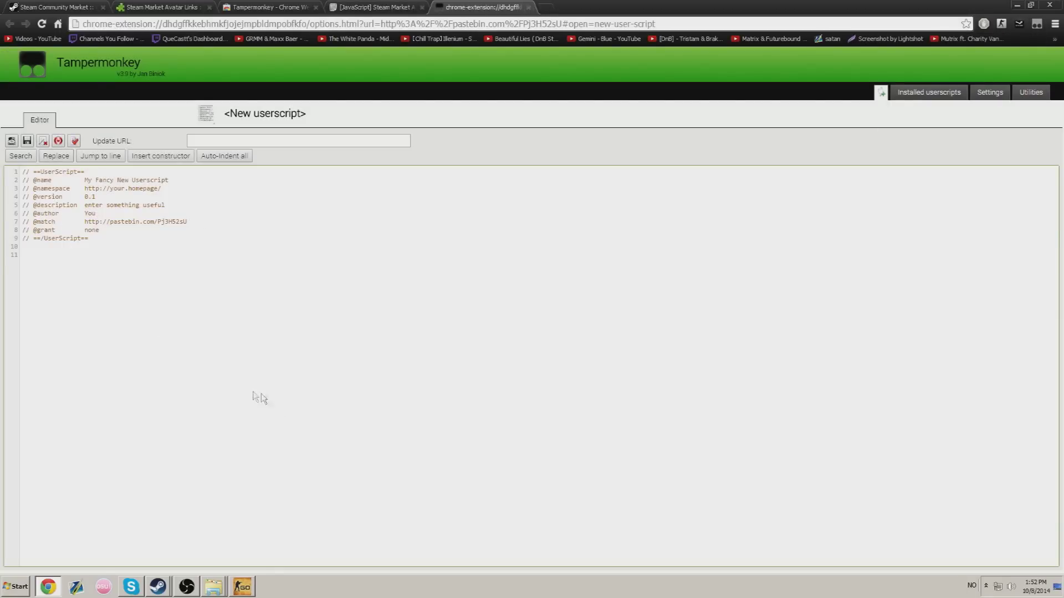
Step: Replace the editor's template with the copied Steam Market Avatar Links code and save it
{"action": "key", "text": "ctrl+a"}
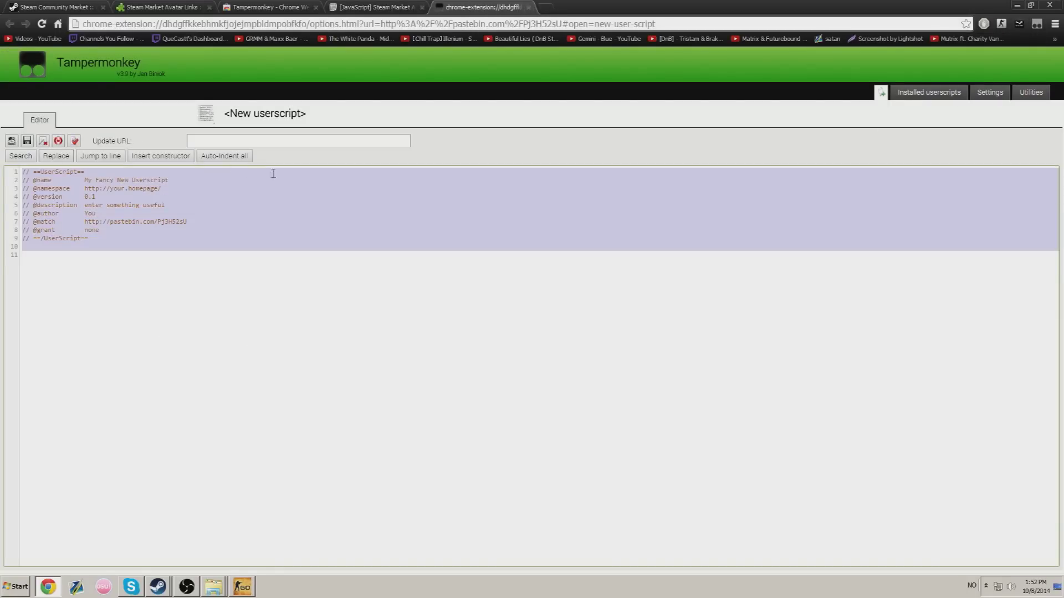
{"action": "key", "text": "ctrl+v"}
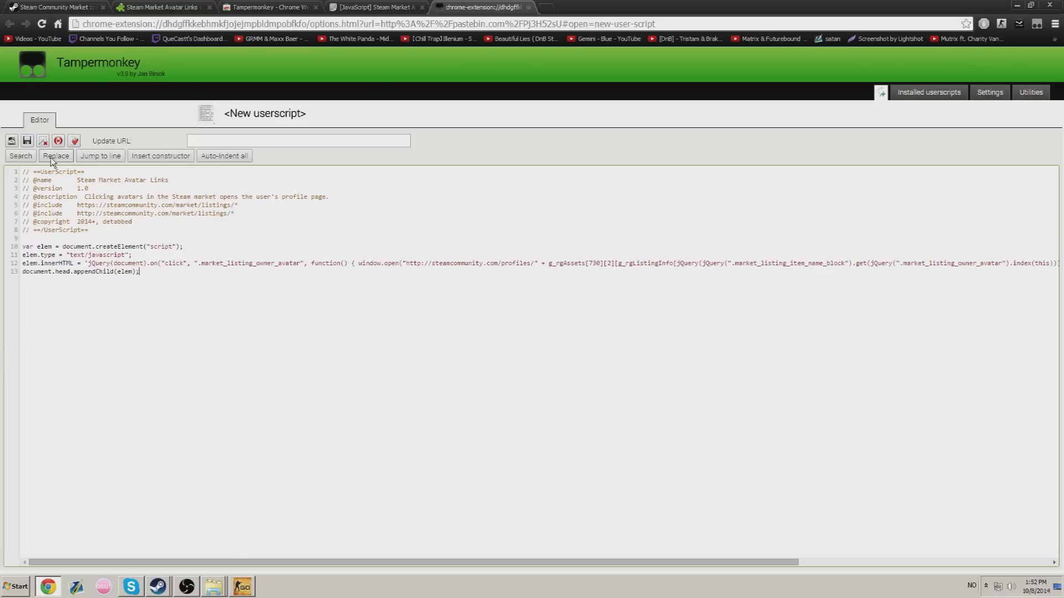
{"action": "left_click", "coordinate": [27, 141]}
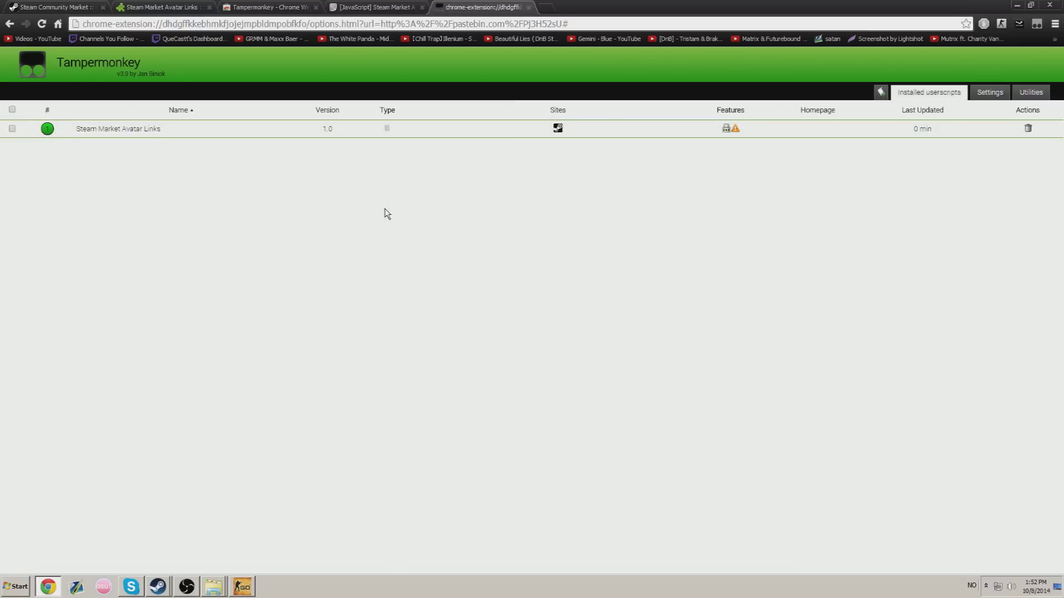
Step: Reload the AK-47 Redline market listings page so the userscript runs
{"action": "left_click", "coordinate": [81, 8]}
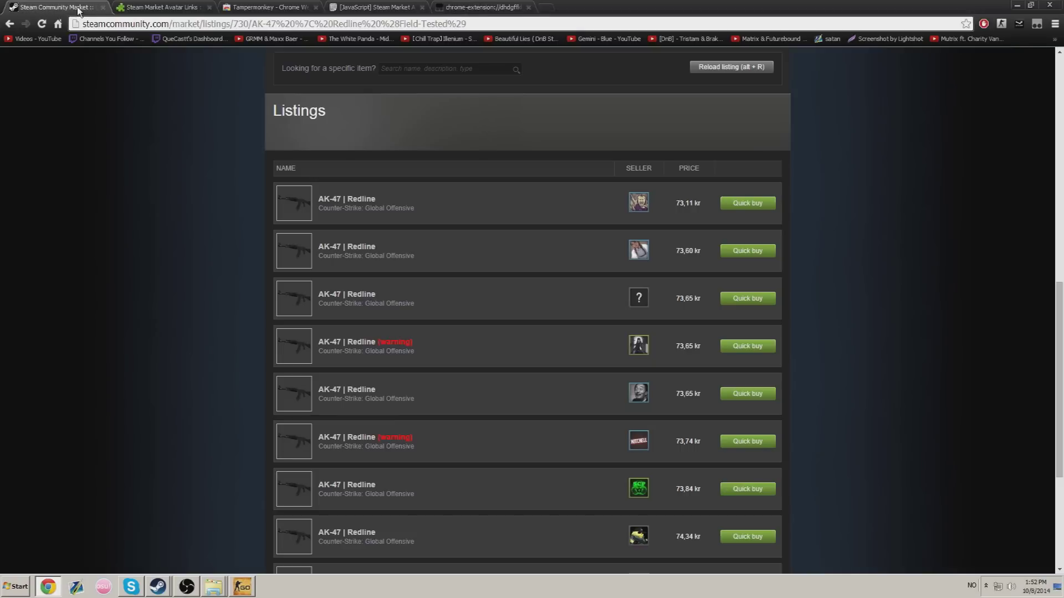
{"action": "right_click", "coordinate": [194, 244]}
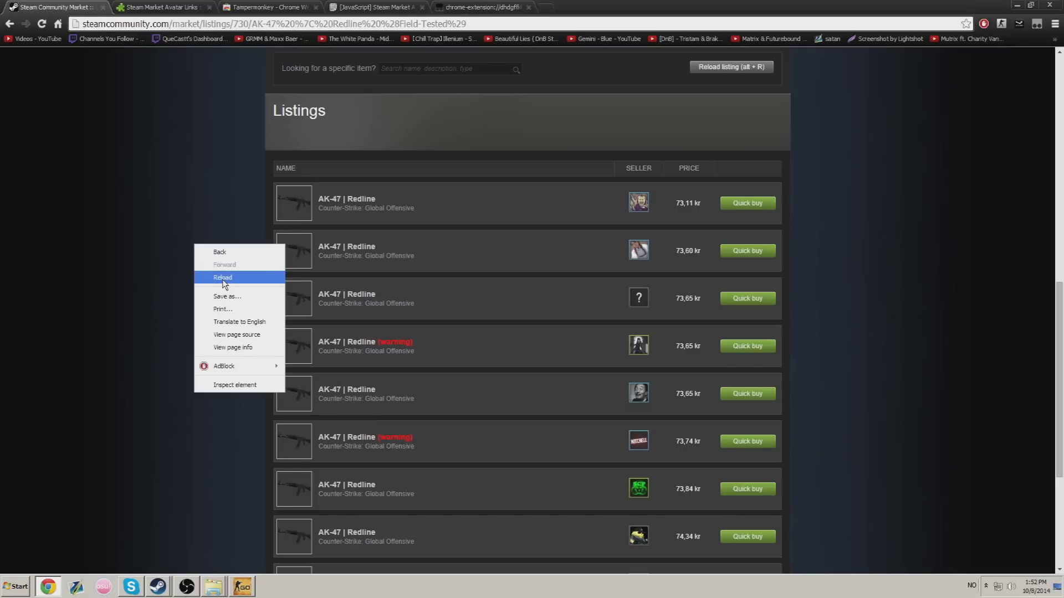
{"action": "left_click", "coordinate": [221, 273]}
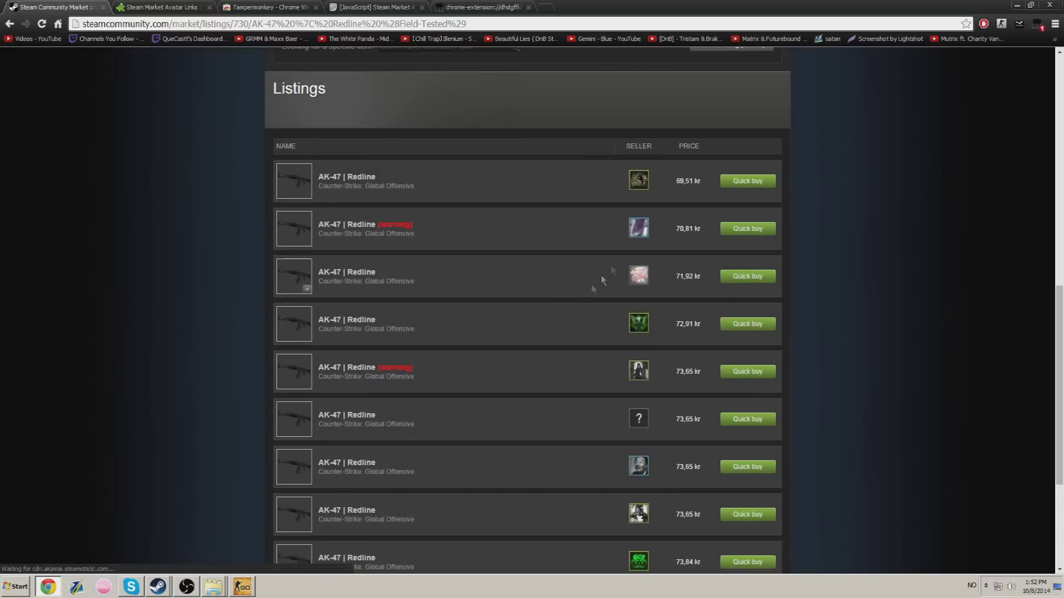
{"action": "mouse_move", "coordinate": [637, 179]}
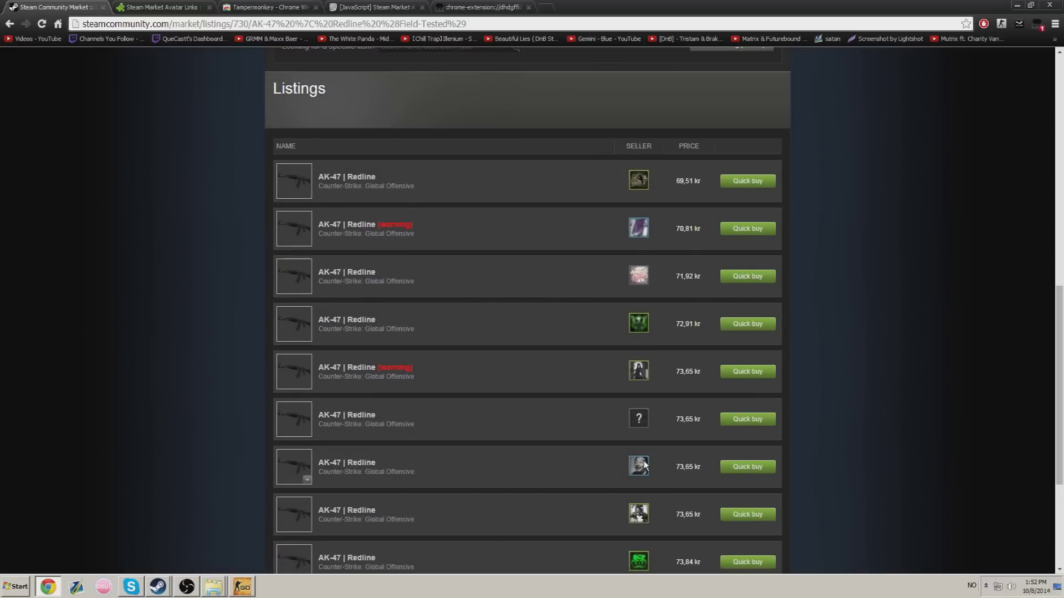
Step: Open several sellers' profiles, through the ninth row, in new tabs from their listing avatars
{"action": "left_click", "coordinate": [638, 181]}
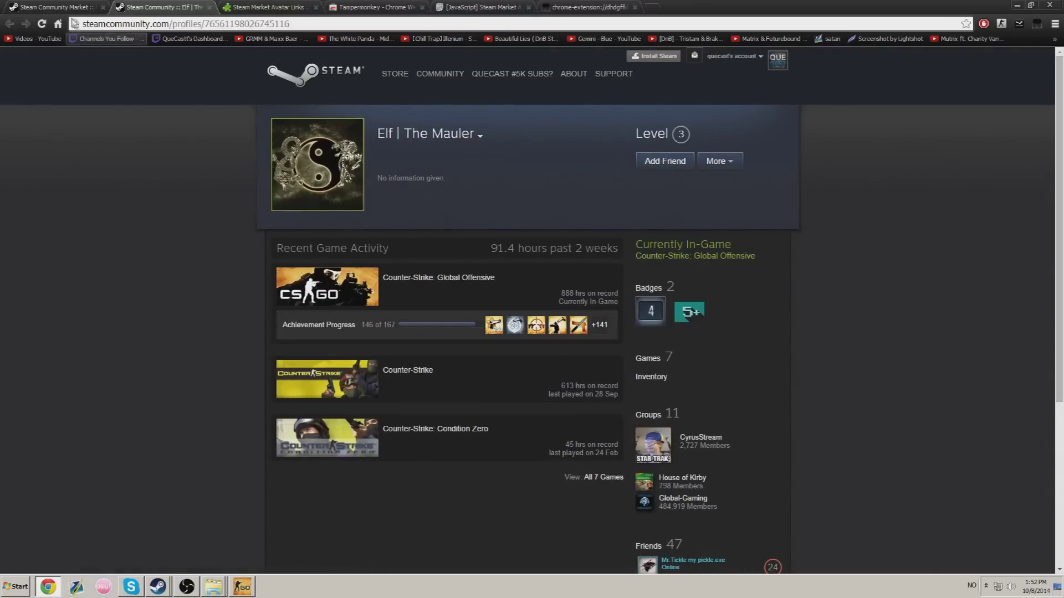
{"action": "left_click", "coordinate": [56, 7]}
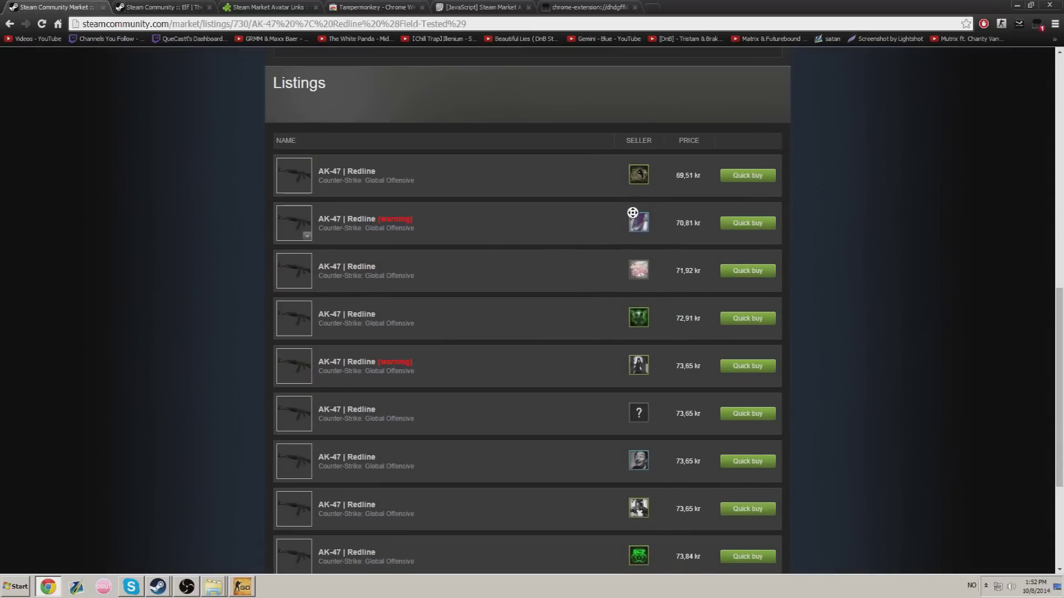
{"action": "left_click", "coordinate": [638, 222]}
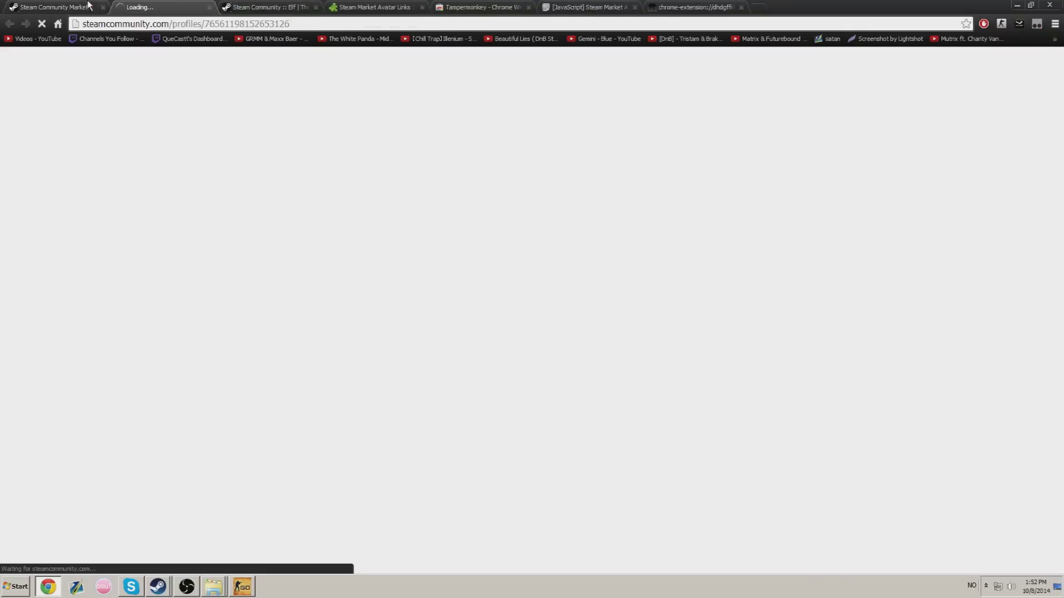
{"action": "left_click", "coordinate": [88, 6]}
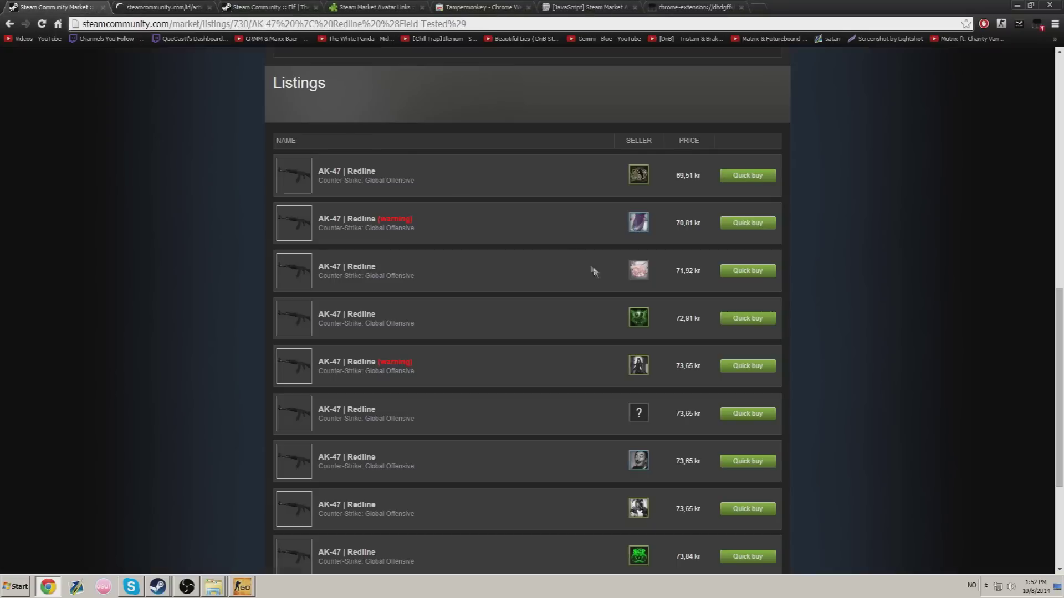
{"action": "left_click", "coordinate": [638, 271]}
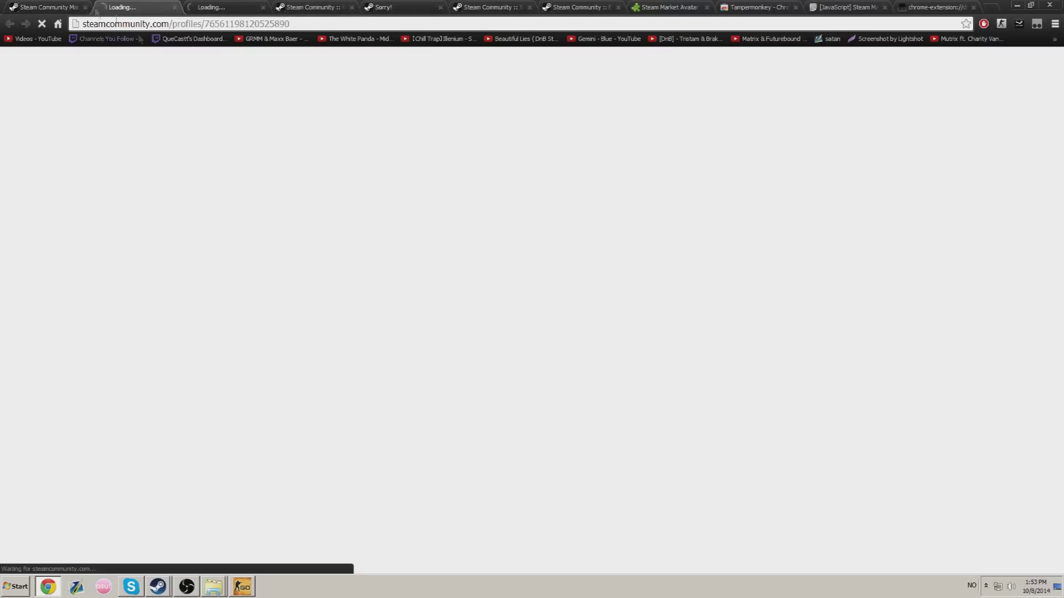
{"action": "left_click", "coordinate": [50, 7]}
{"action": "left_click", "coordinate": [638, 461]}
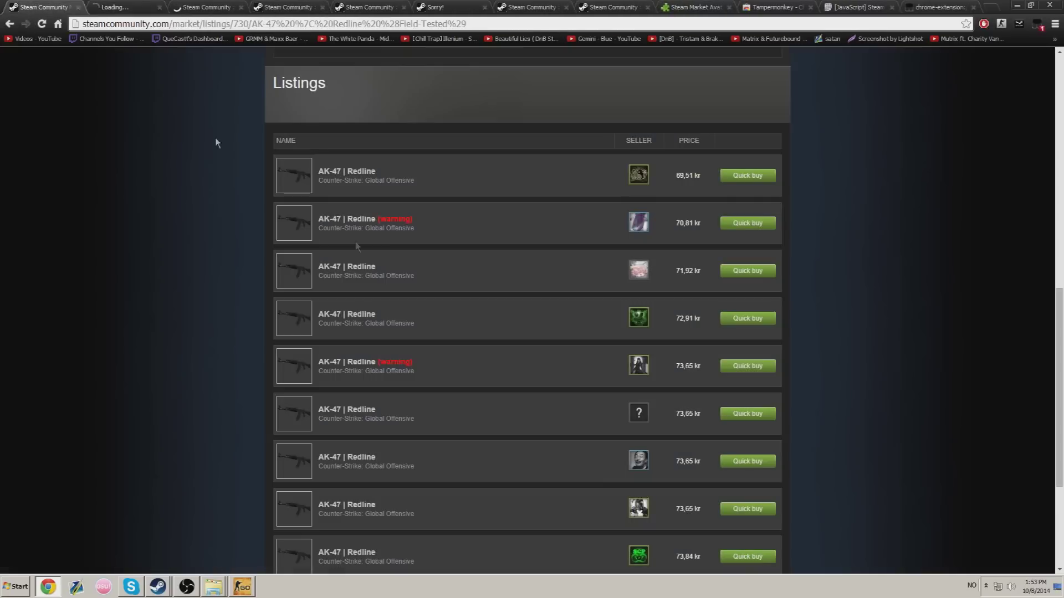
{"action": "left_click", "coordinate": [640, 508]}
{"action": "left_click", "coordinate": [53, 8]}
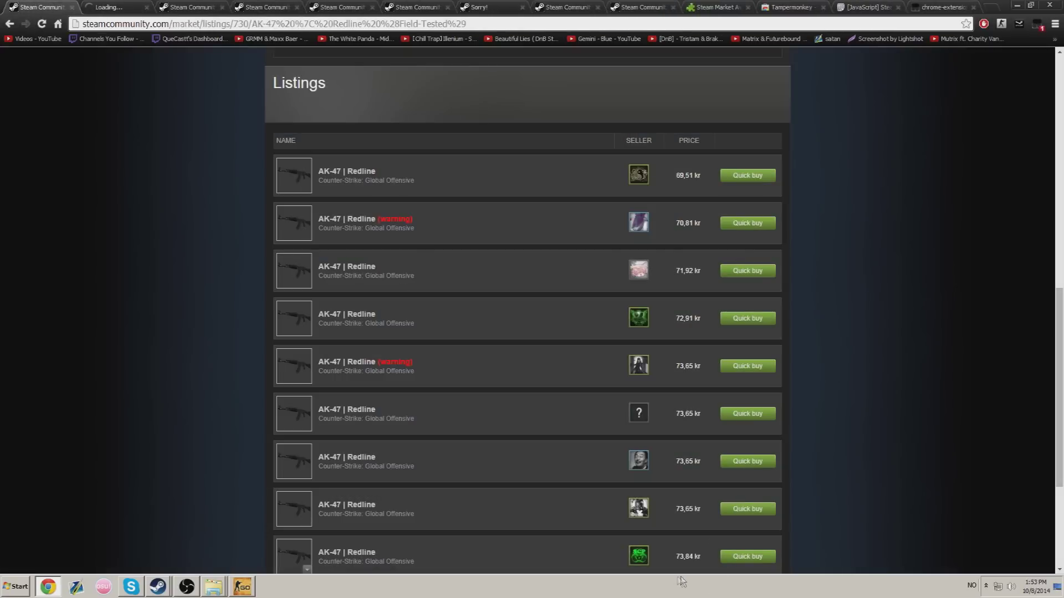
{"action": "left_click", "coordinate": [638, 555]}
{"action": "left_click", "coordinate": [50, 8]}
{"action": "scroll", "coordinate": [674, 496], "scroll_direction": "down", "scroll_amount": 3}
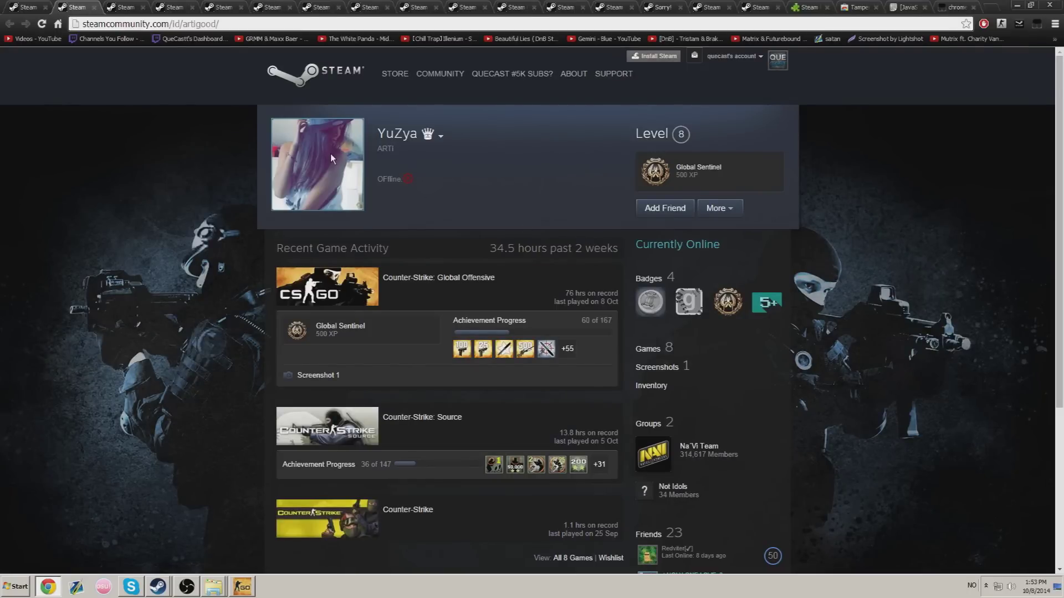
Step: Review the opened seller's Steam profile, briefly selecting text in its recent game activity
{"action": "left_click_drag", "start_coordinate": [280, 464], "coordinate": [617, 534]}
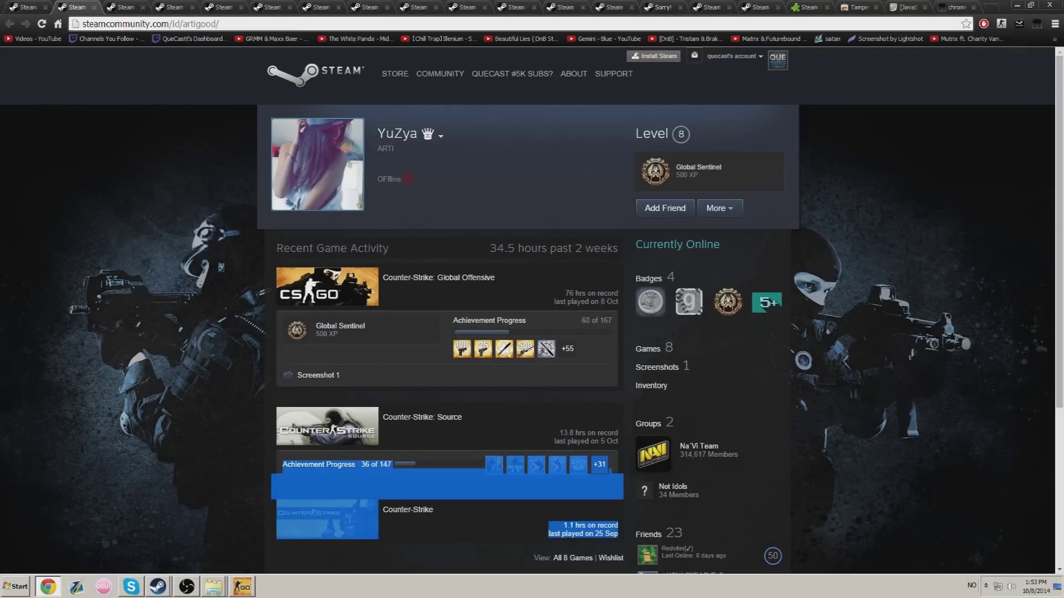
{"action": "left_click", "coordinate": [468, 148]}
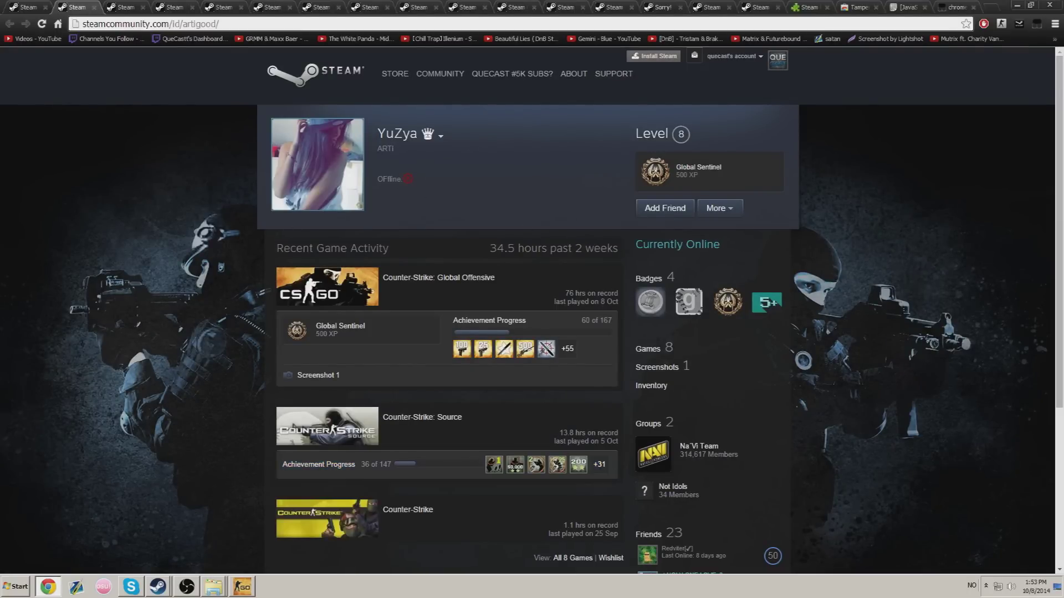